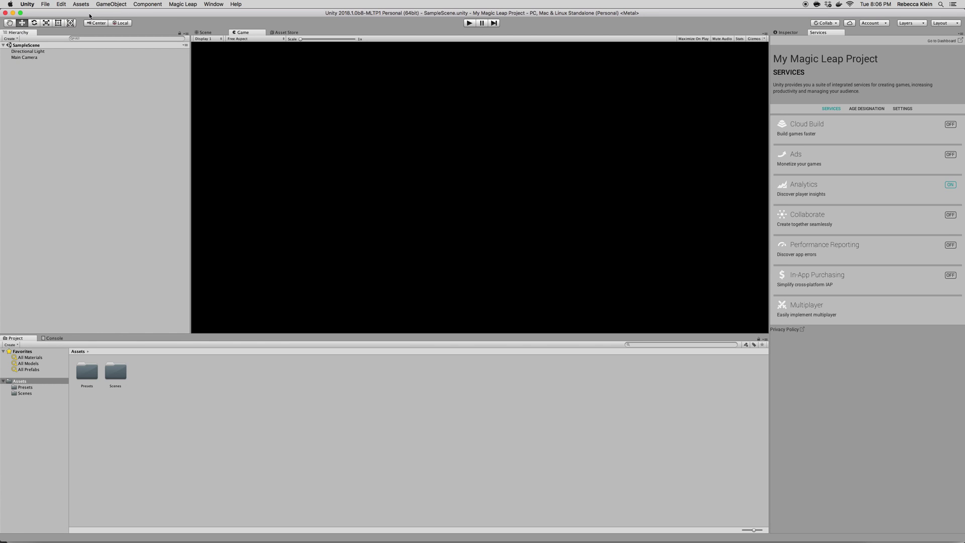
- Switch from Magic Leap Remote back to Unity
{"action": "key", "text": "super+Tab"}
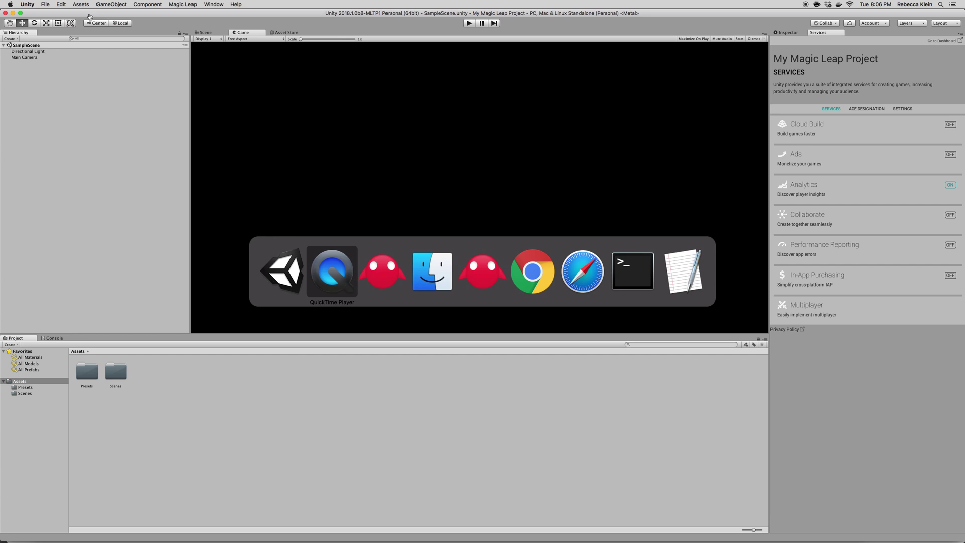
{"action": "key", "text": "super+Tab"}
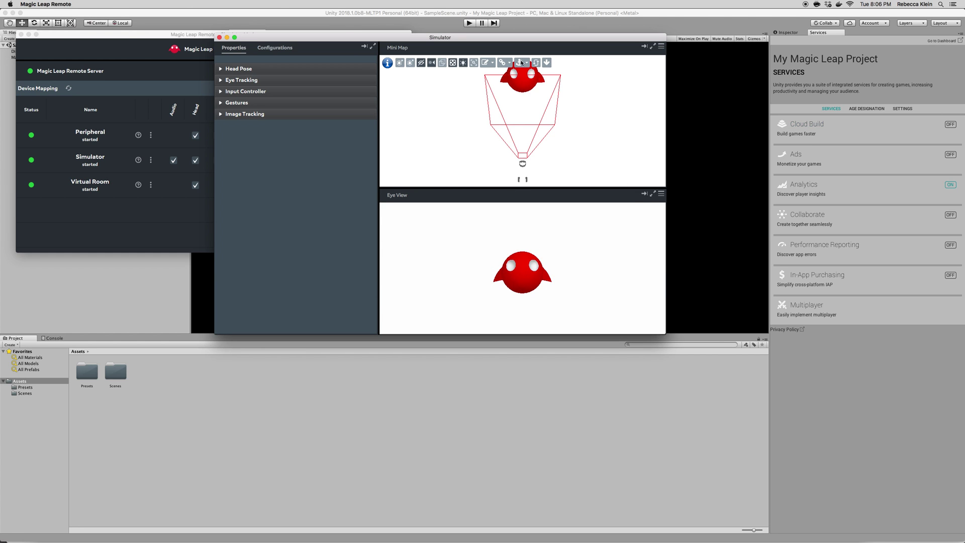
{"action": "left_click", "coordinate": [287, 14]}
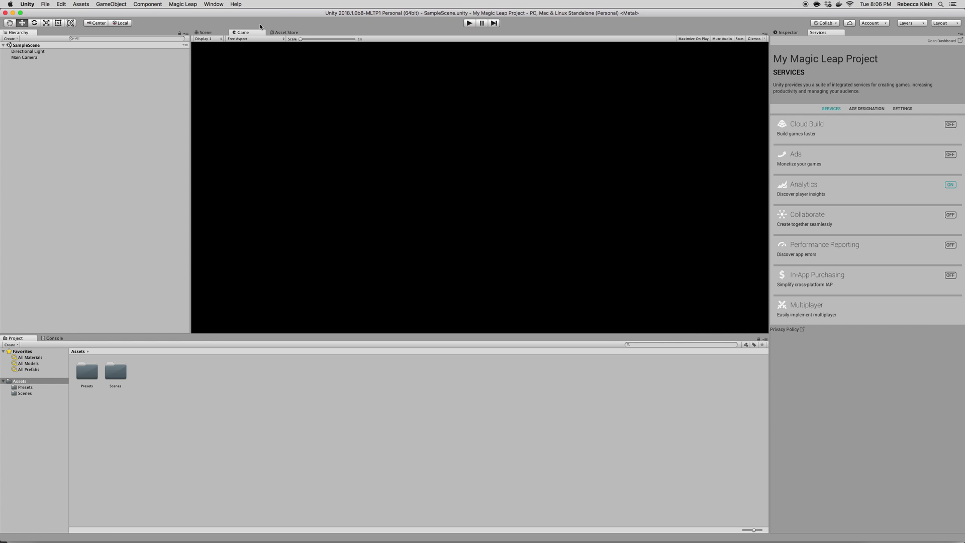
- Add a Cube from GameObject > 3D Object and view it in the Scene view
{"action": "left_click", "coordinate": [109, 4]}
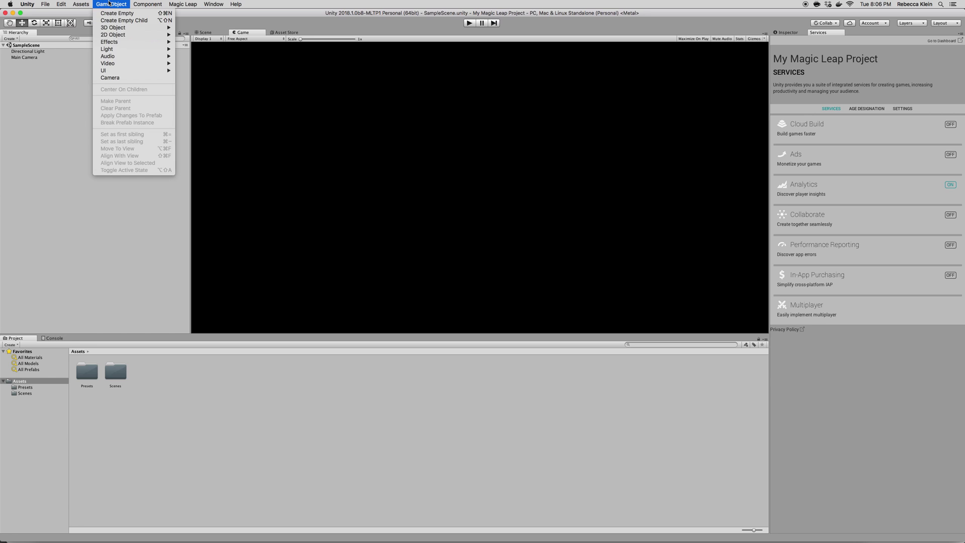
{"action": "mouse_move", "coordinate": [158, 32]}
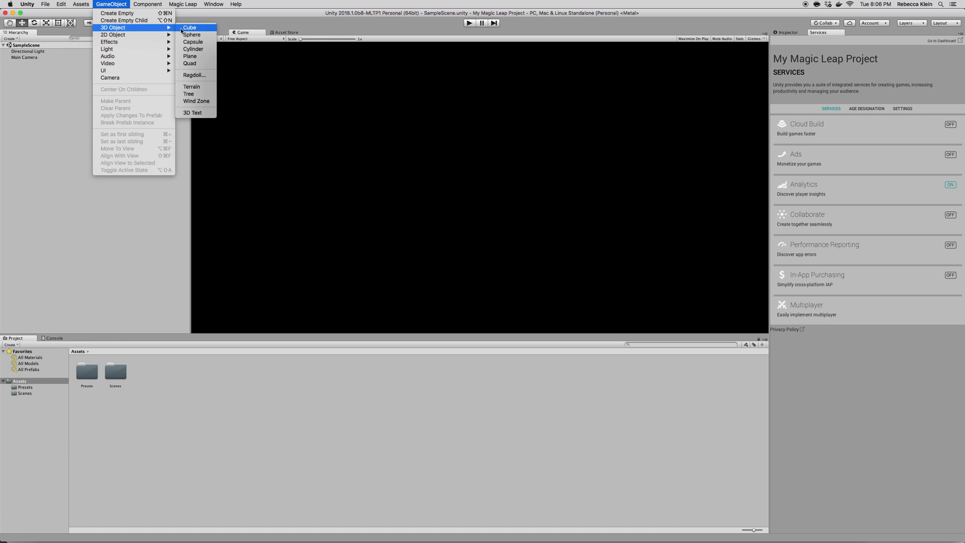
{"action": "key", "text": "Escape"}
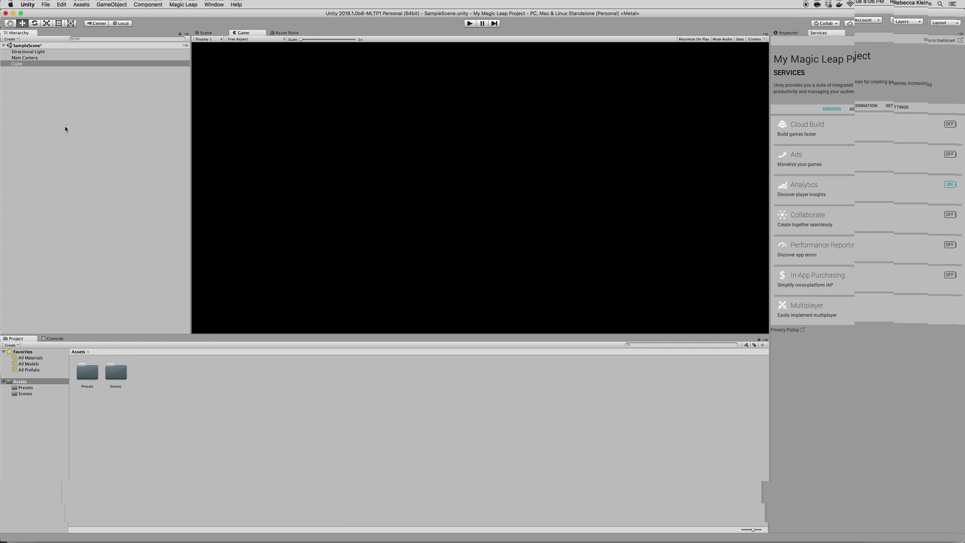
{"action": "left_click", "coordinate": [205, 33]}
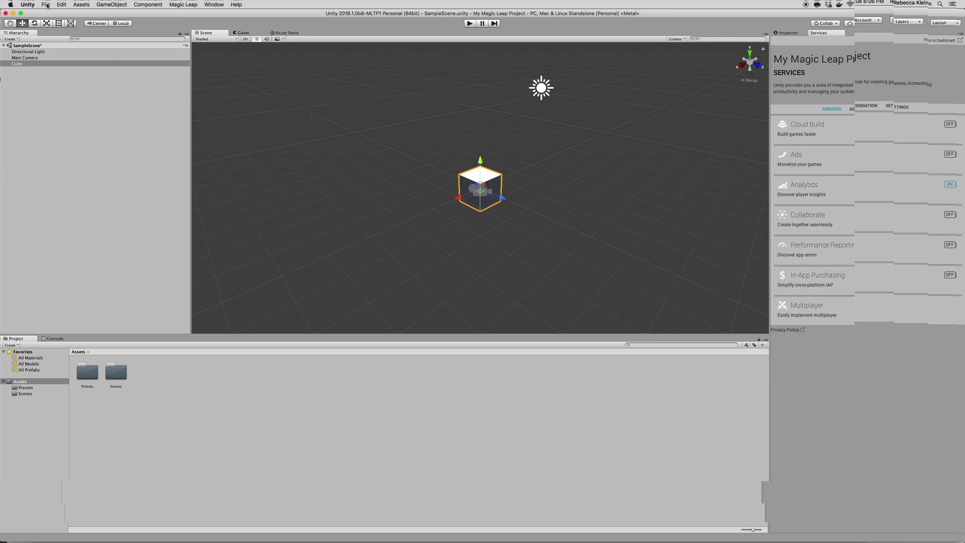
- Open File > Build Settings and select Lumin OS as the platform
{"action": "left_click", "coordinate": [45, 5]}
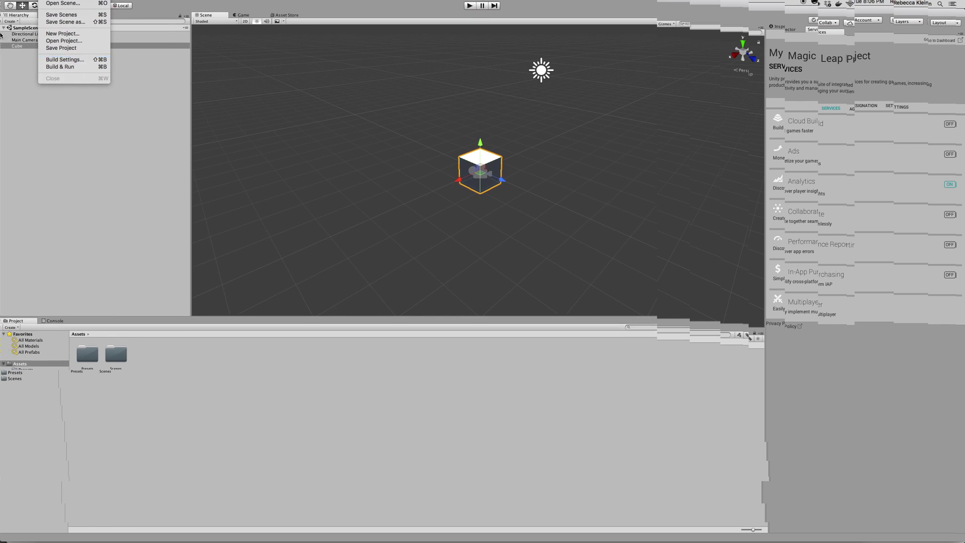
{"action": "left_click", "coordinate": [64, 60]}
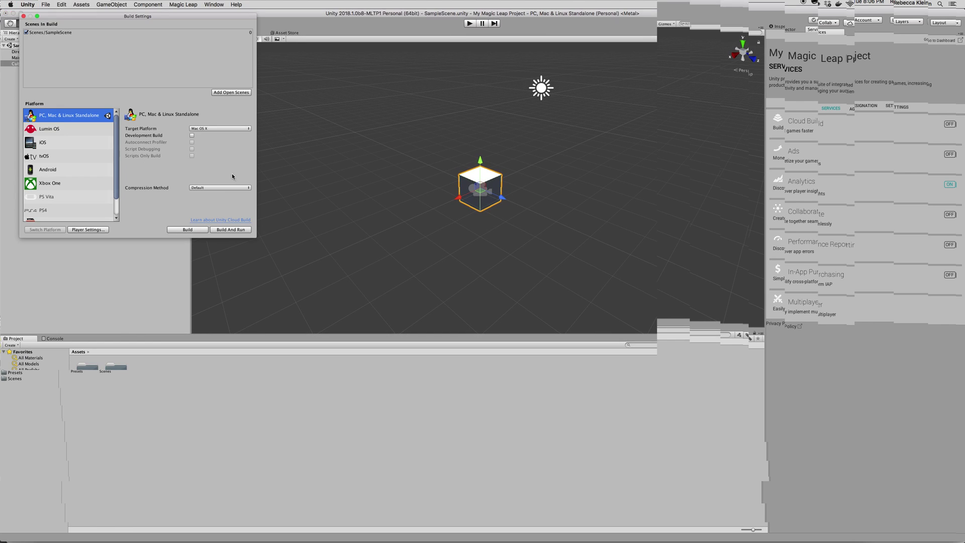
{"action": "left_click", "coordinate": [43, 121]}
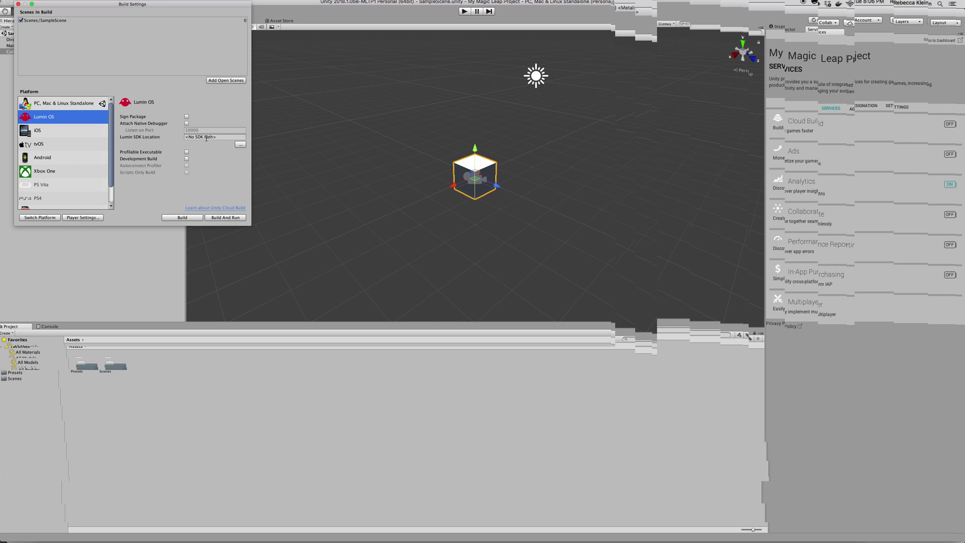
- Glance at Finder, then return to Unity's Build Settings
{"action": "key", "text": "super+Tab"}
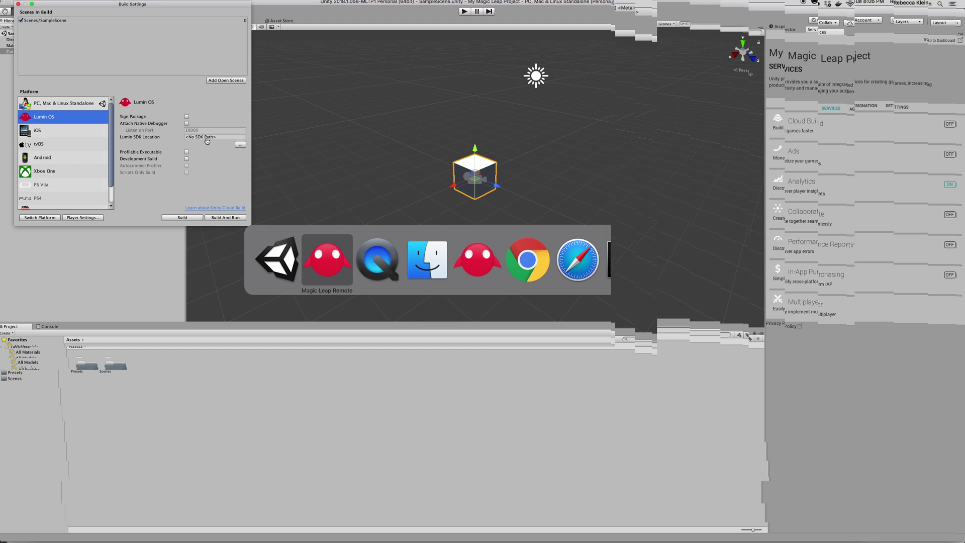
{"action": "key", "text": "super+Tab"}
{"action": "key", "text": "super+Tab"}
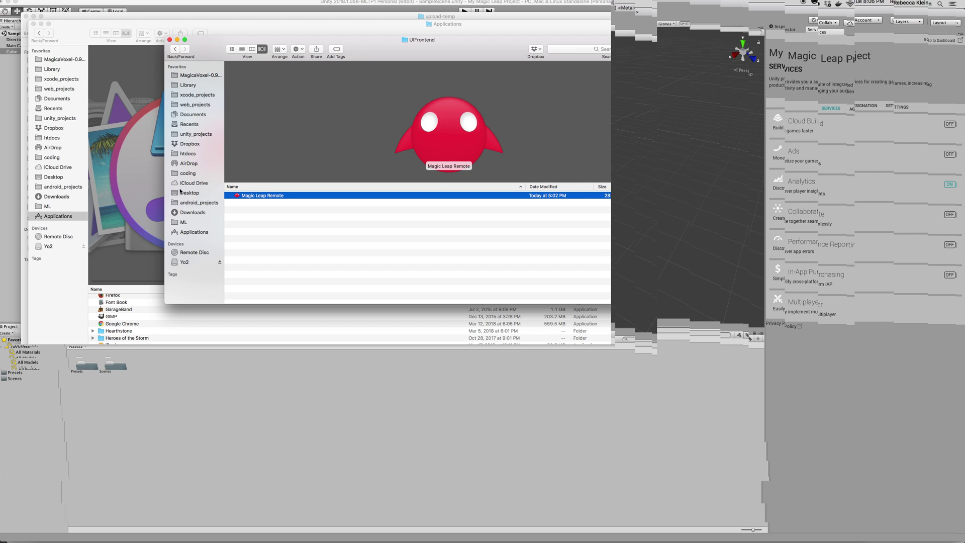
{"action": "key", "text": "super+Tab"}
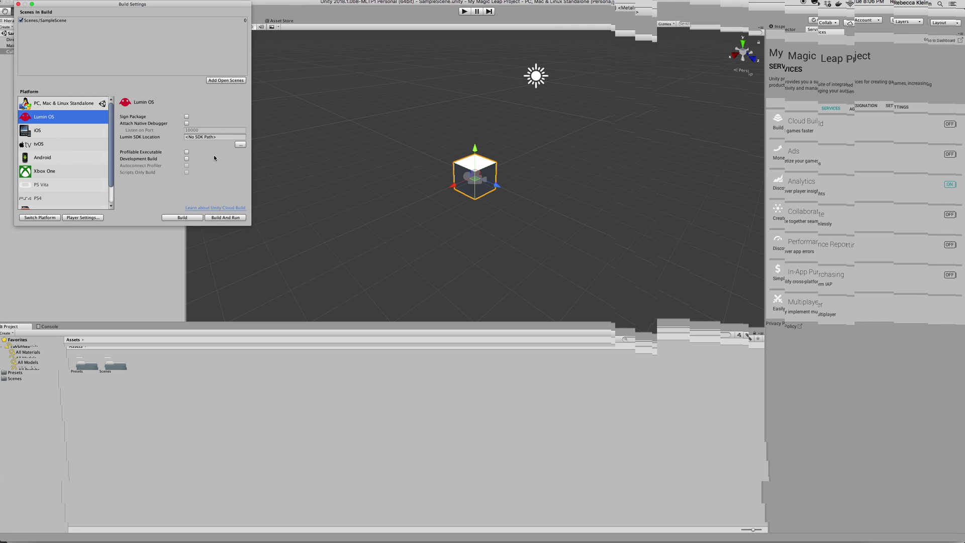
- Browse for the Lumin SDK location through MagicLeap/mlsdk and pick the v0.11.1 folder
{"action": "left_click", "coordinate": [240, 145]}
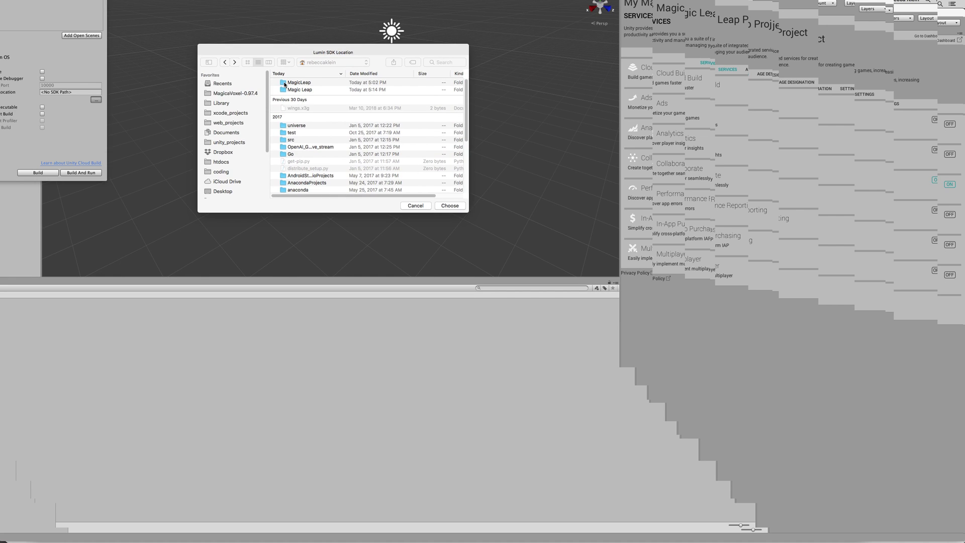
{"action": "left_click", "coordinate": [284, 83]}
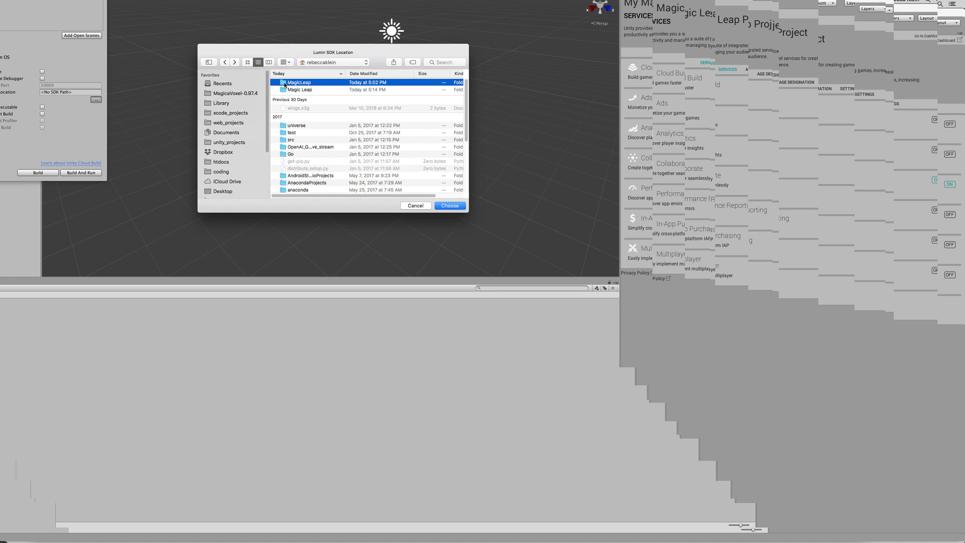
{"action": "double_click", "coordinate": [284, 83]}
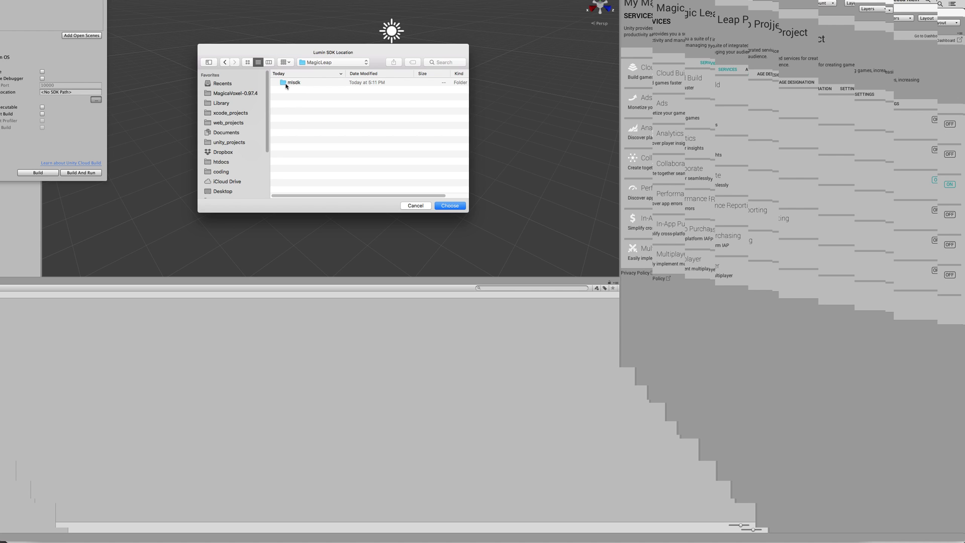
{"action": "double_click", "coordinate": [285, 84]}
{"action": "left_click", "coordinate": [284, 85]}
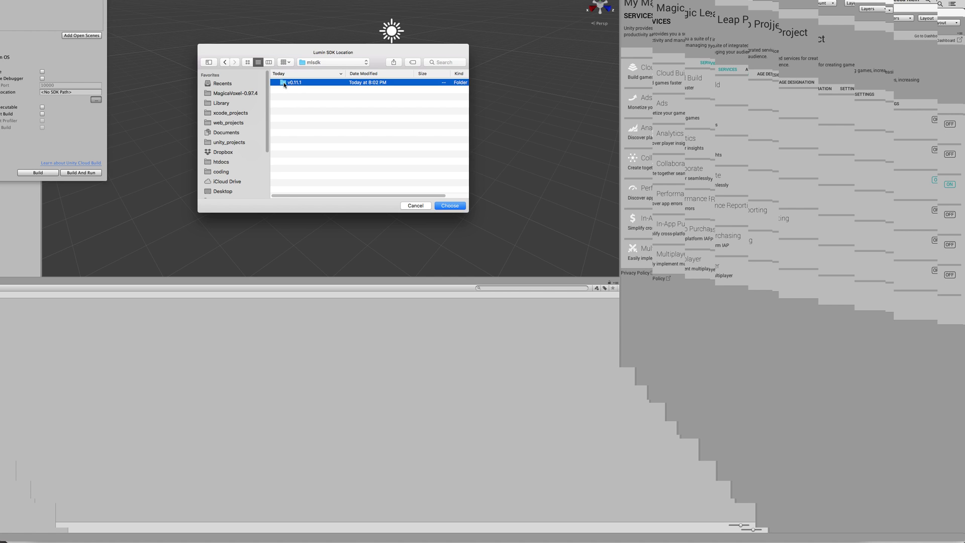
- Confirm v0.11.1 as the SDK path, switch the platform to Lumin OS, and close Build Settings
{"action": "left_click", "coordinate": [449, 205]}
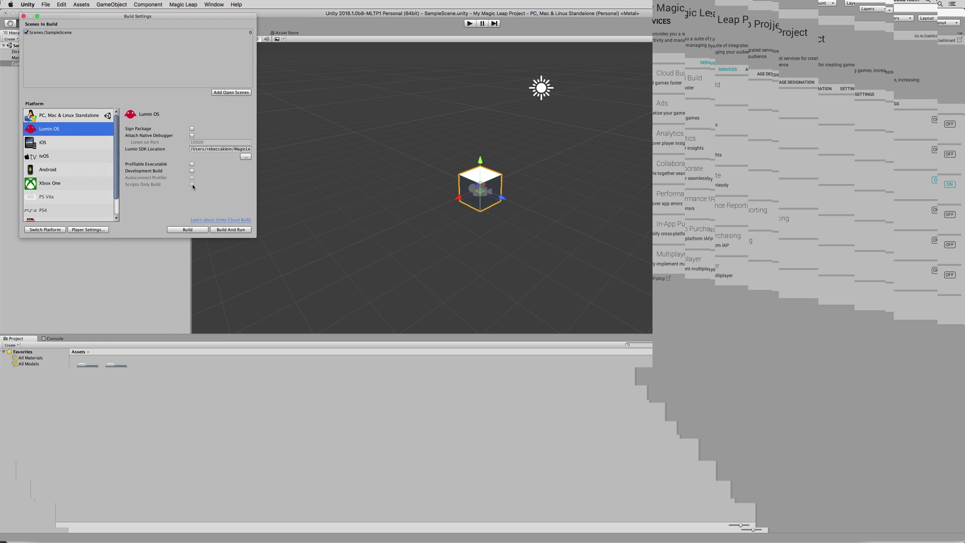
{"action": "left_click", "coordinate": [58, 231]}
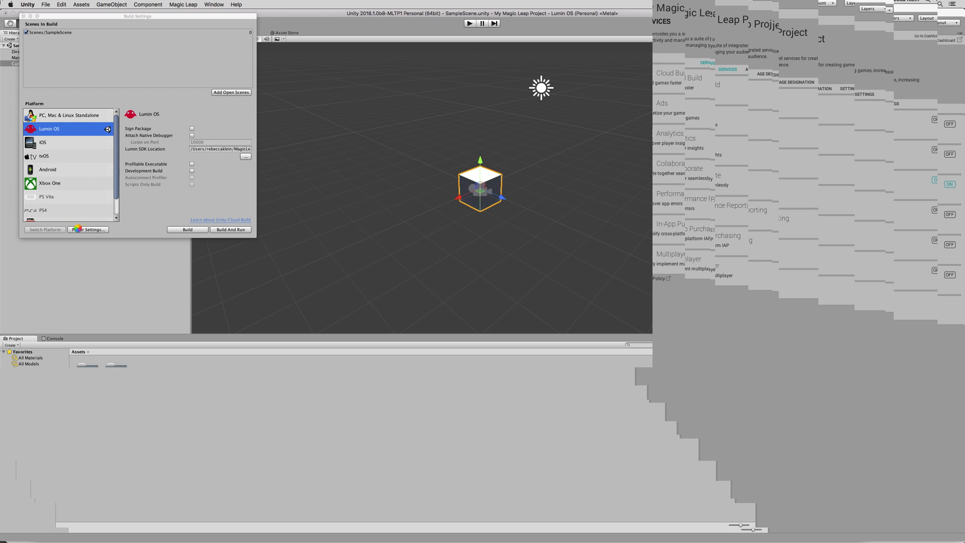
{"action": "left_click", "coordinate": [23, 17]}
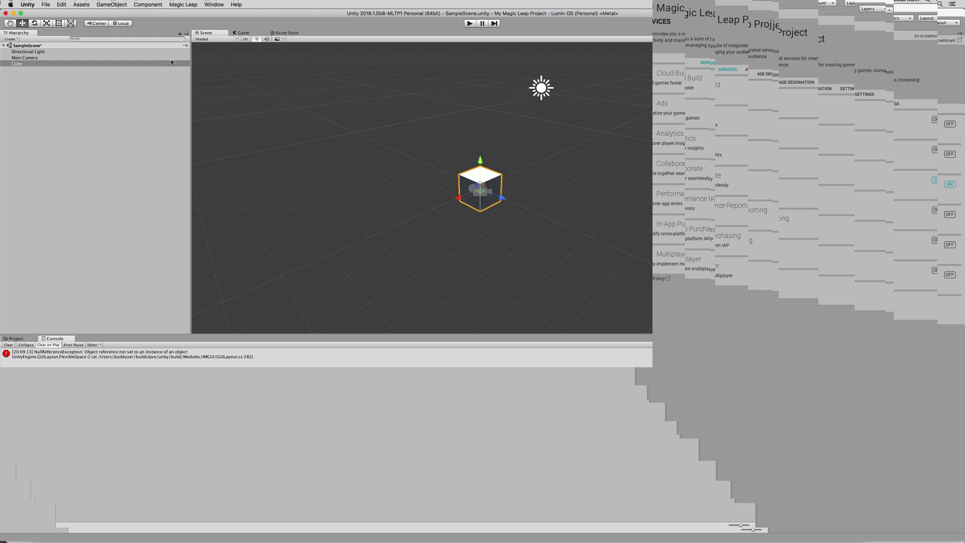
- Save SampleScene and enable Zero Iteration from the Magic Leap menu
{"action": "left_click", "coordinate": [84, 120]}
{"action": "left_click", "coordinate": [46, 4]}
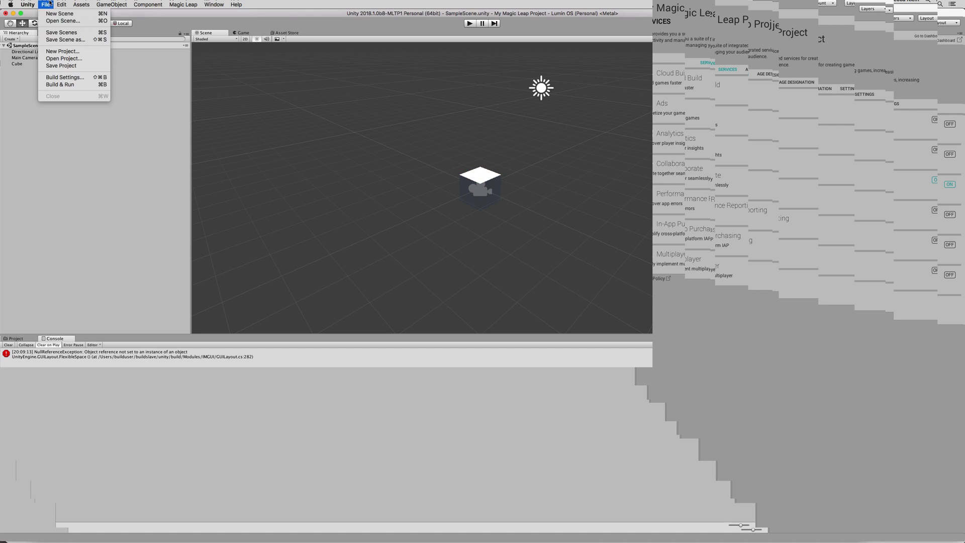
{"action": "left_click", "coordinate": [48, 33]}
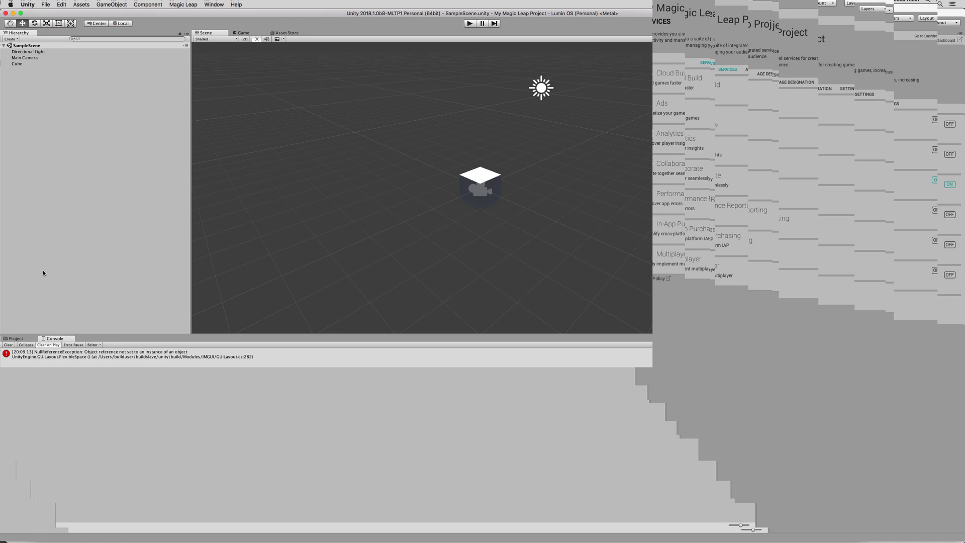
{"action": "left_click", "coordinate": [186, 5]}
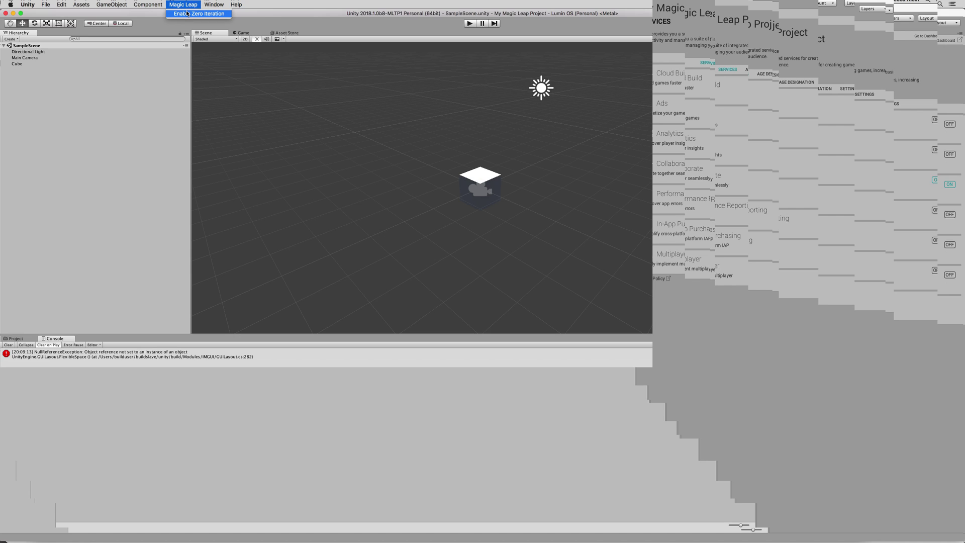
{"action": "left_click", "coordinate": [187, 14]}
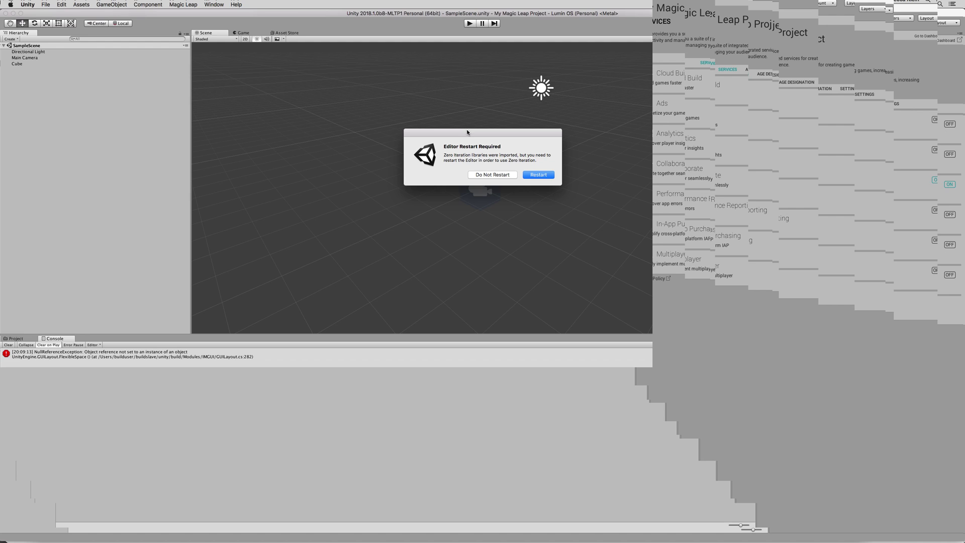
- Accept the Editor Restart Required prompt to restart Unity
{"action": "left_click", "coordinate": [536, 176]}
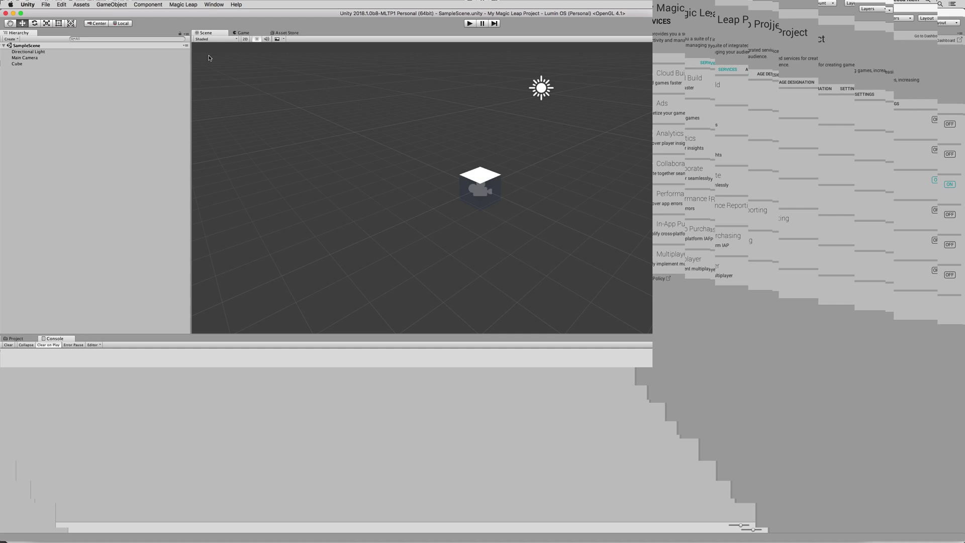
- Play the scene briefly, bring up the Inspector, then stop playback
{"action": "left_click", "coordinate": [467, 24]}
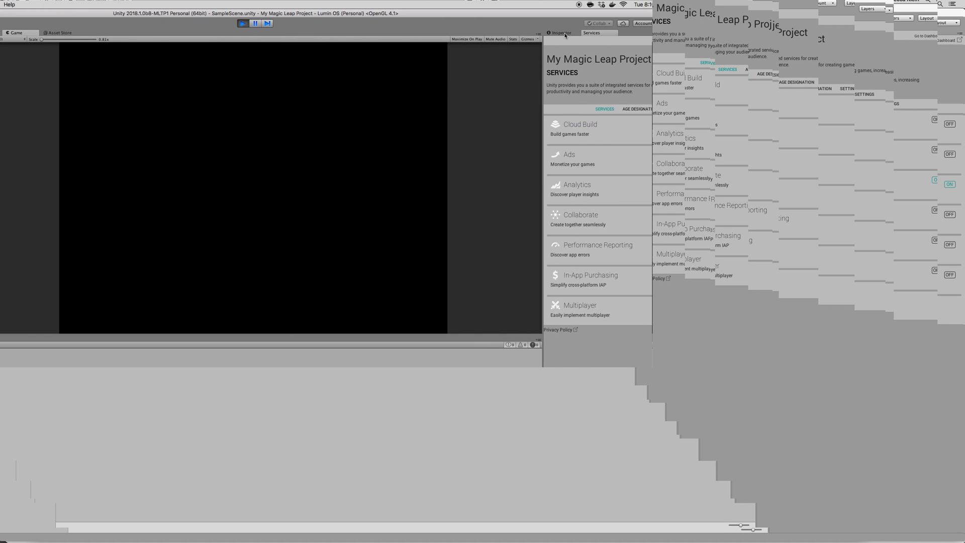
{"action": "left_click", "coordinate": [562, 33]}
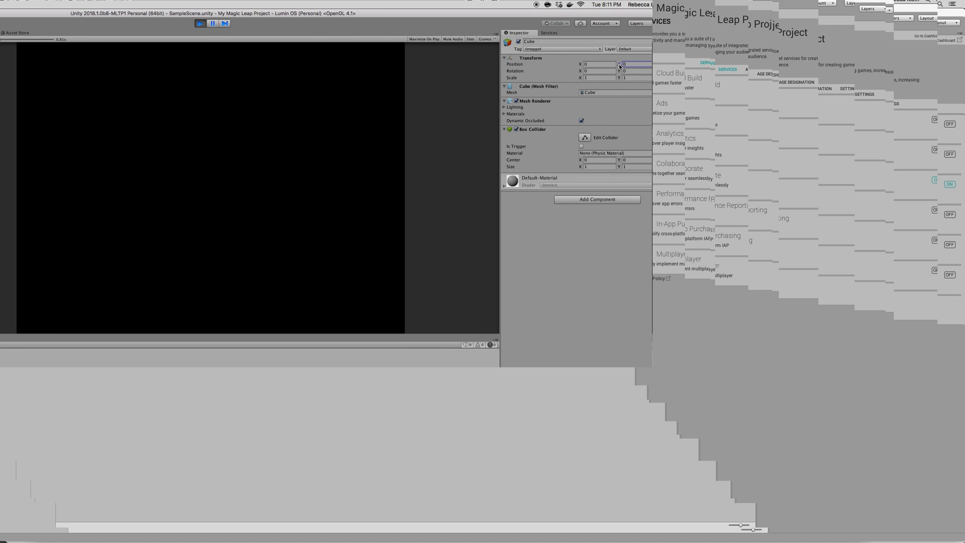
{"action": "key", "text": "super+p"}
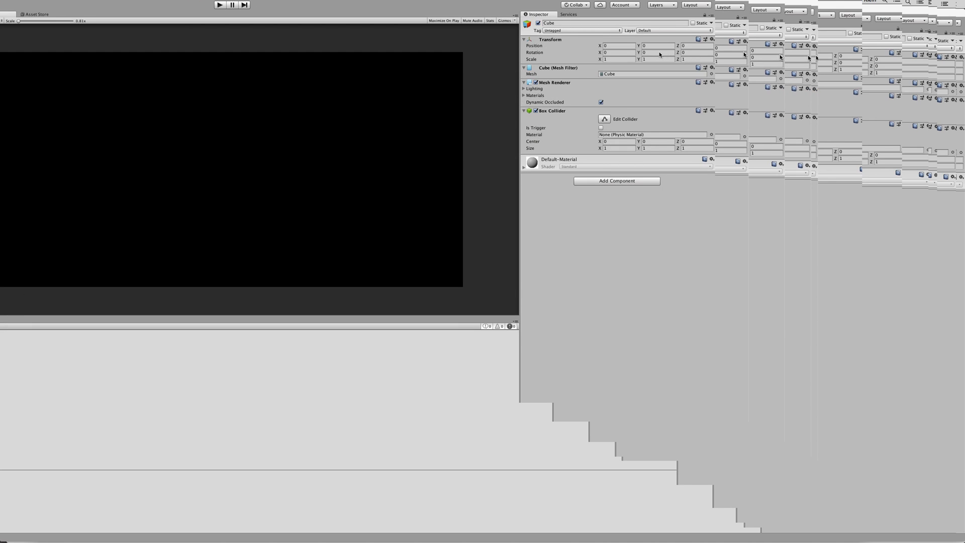
- Set the Cube's Transform Position Y to 1 and Z to 4
{"action": "left_click", "coordinate": [622, 44]}
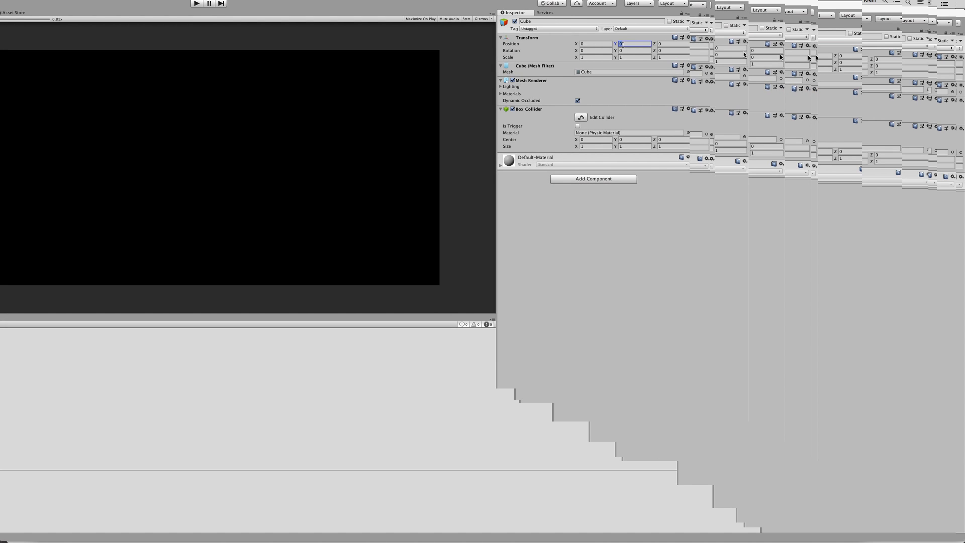
{"action": "type", "text": "1"}
{"action": "left_click", "coordinate": [662, 44]}
{"action": "type", "text": "3"}
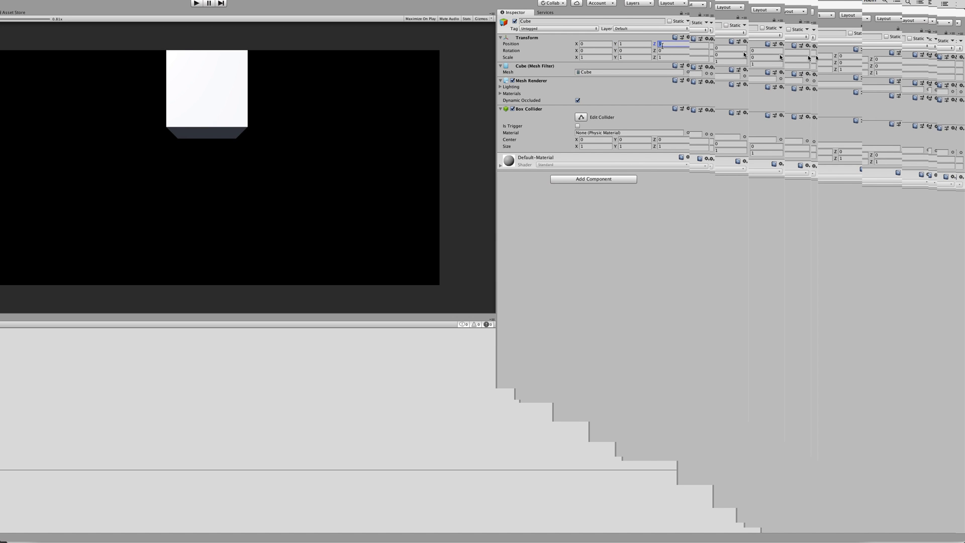
{"action": "type", "text": "4"}
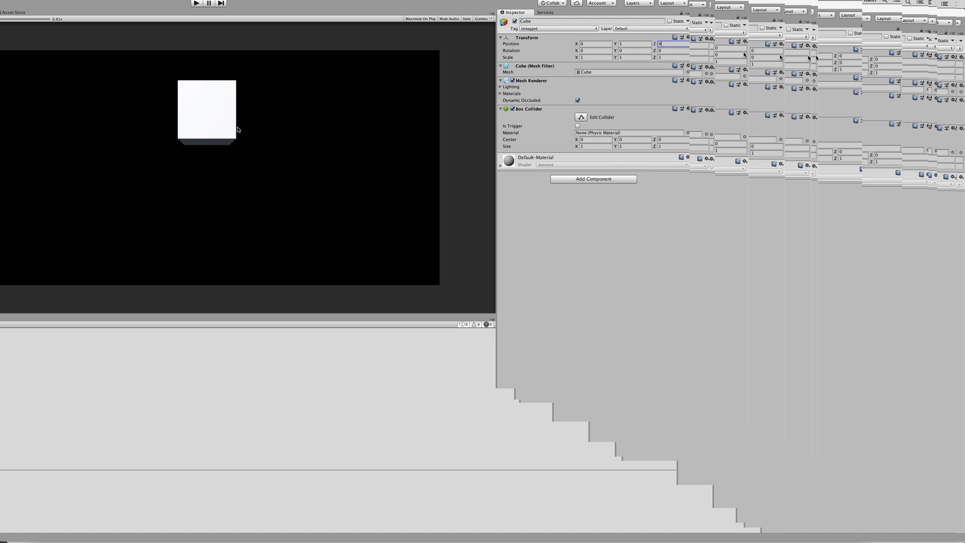
{"action": "key", "text": "Return"}
- Check that the Magic Leap Remote Simulator is running, then play the Unity scene
{"action": "key", "text": "super+Tab"}
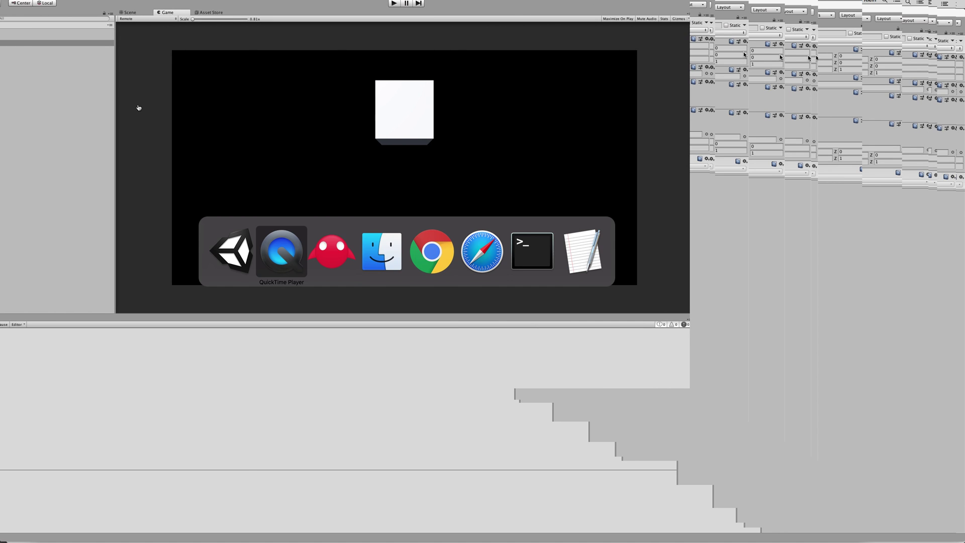
{"action": "key", "text": "super+Tab"}
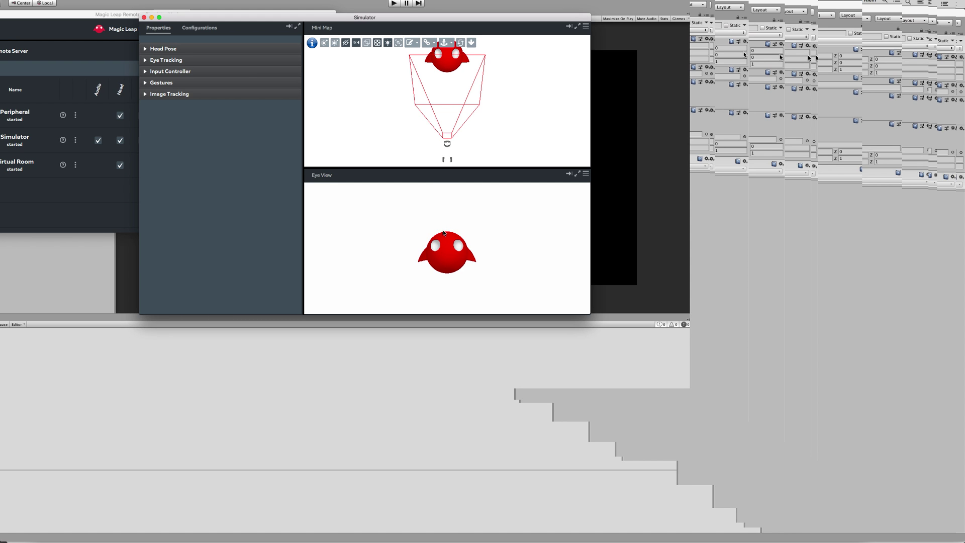
{"action": "left_click", "coordinate": [394, 24]}
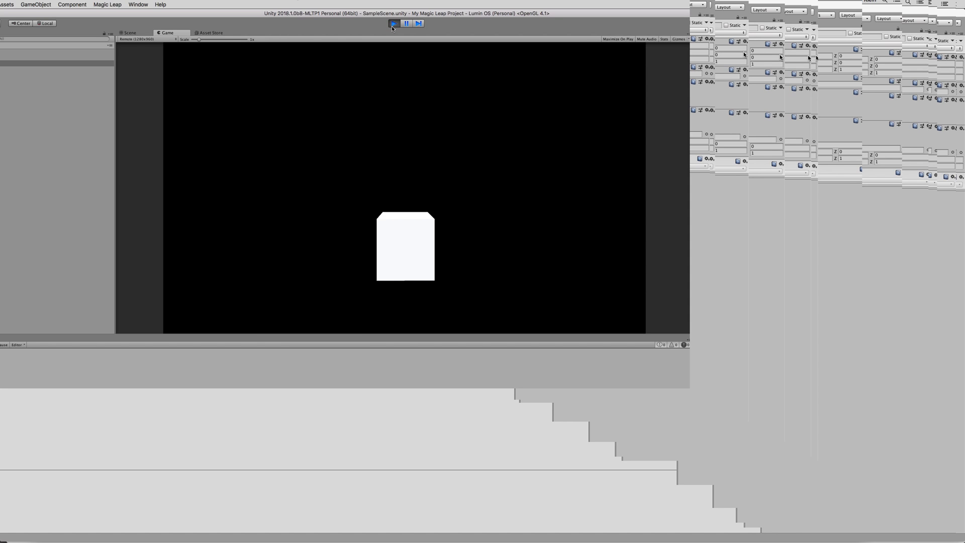
- Switch to Magic Leap Remote to see the white cube in the Simulator's Eye View
{"action": "key", "text": "super+Tab"}
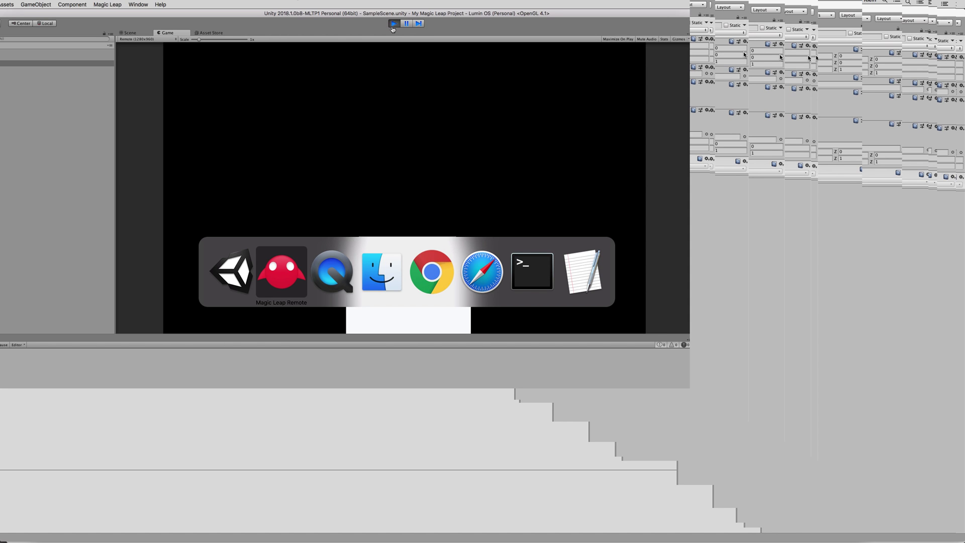